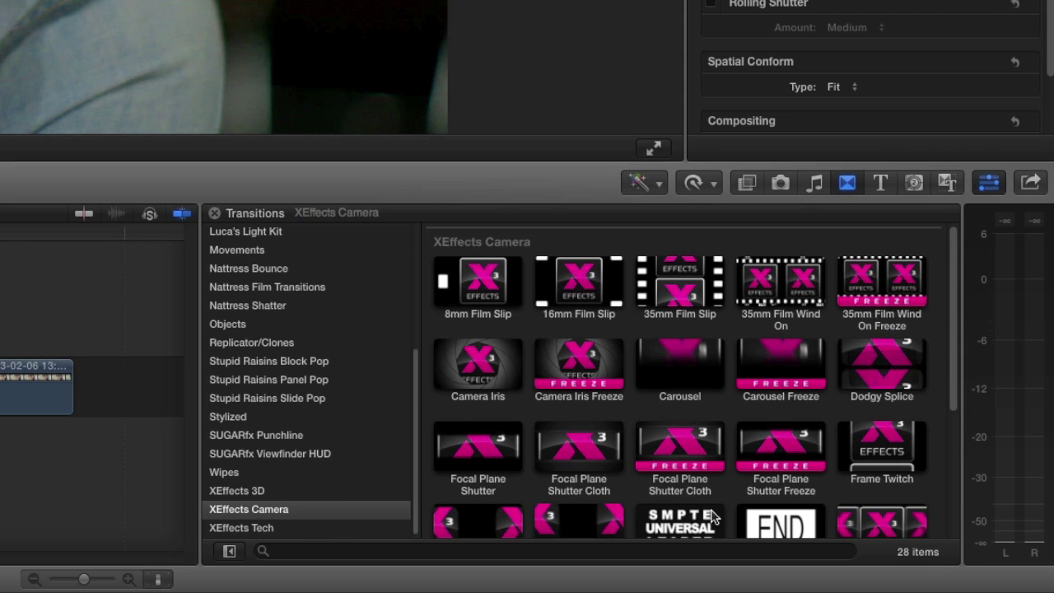
- Scroll the XEffects Camera transitions grid down to its last rows, past Viewmaster and Zoetrope
drag(955, 337, 950, 476)
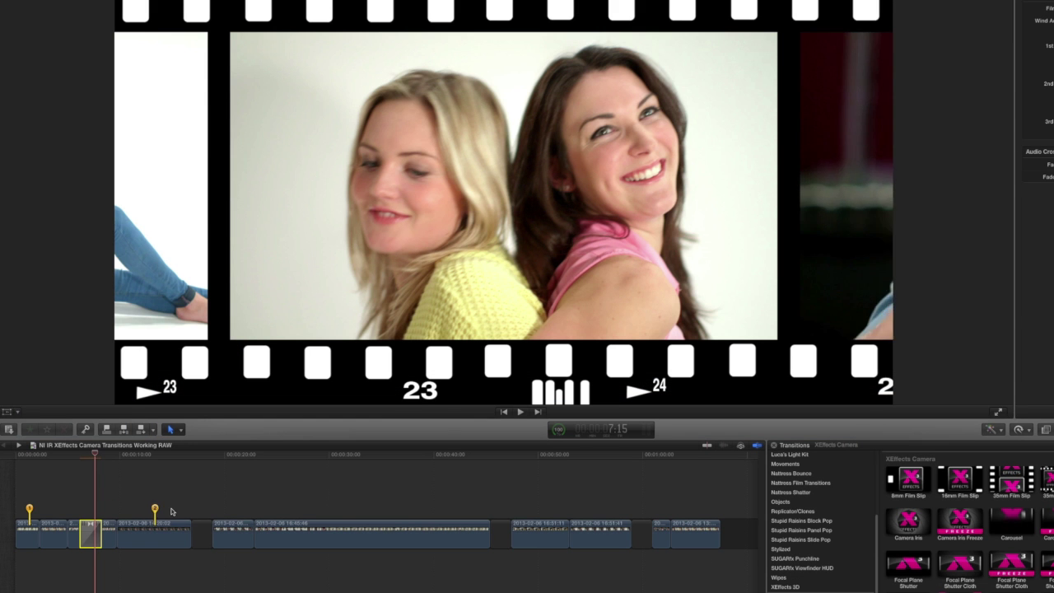
- Skim the playhead across the newly placed 35mm Film Wind On Freeze transition to preview it
mouse_move(171, 512)
mouse_down()
mouse_move(200, 511)
mouse_move(113, 514)
mouse_up()
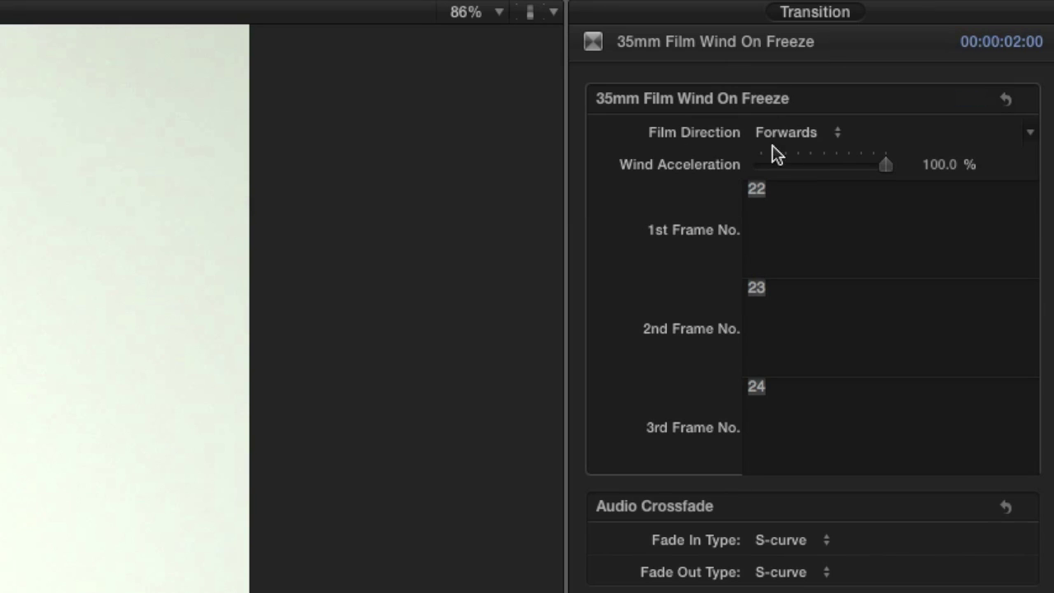
- Set the film-wind Film Direction to Backwards and play the transition to check it
click(813, 144)
click(815, 152)
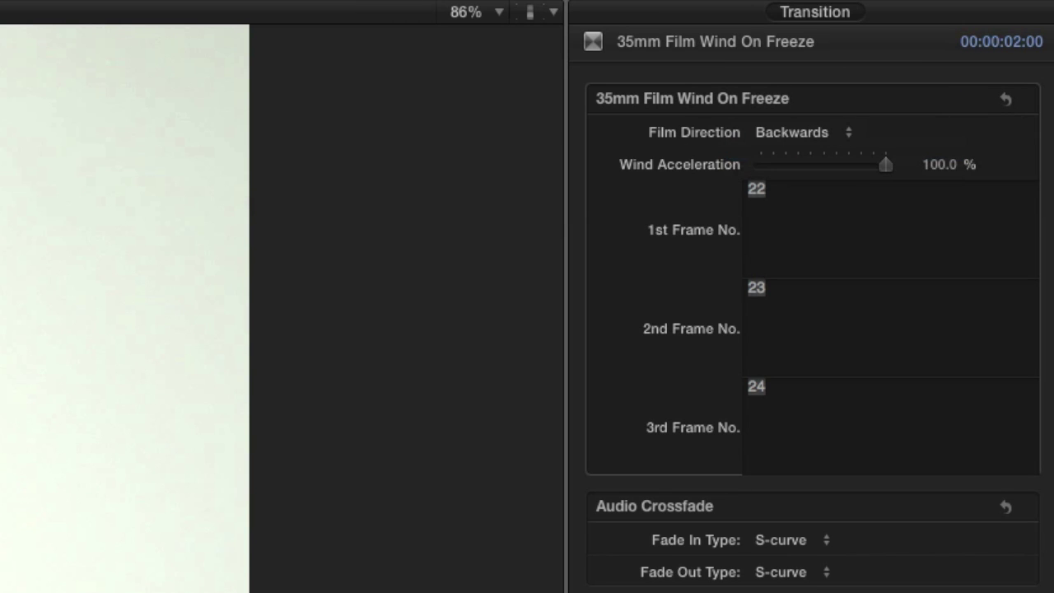
key(space)
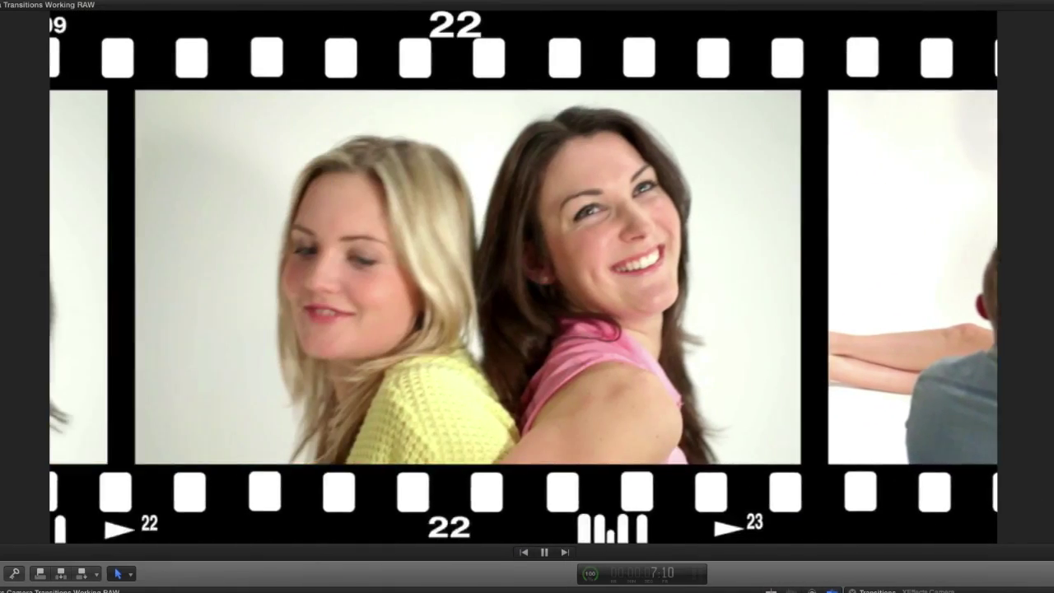
key(space)
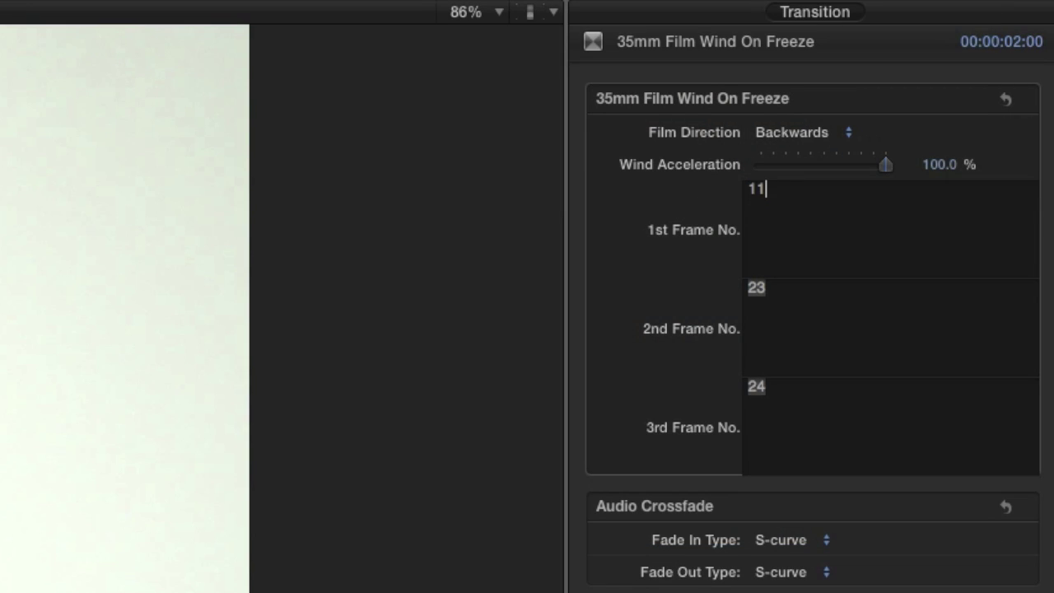
- Set the frame numbers to 11, 12, 13 and Wind Acceleration to 80%
click(792, 289)
click(786, 390)
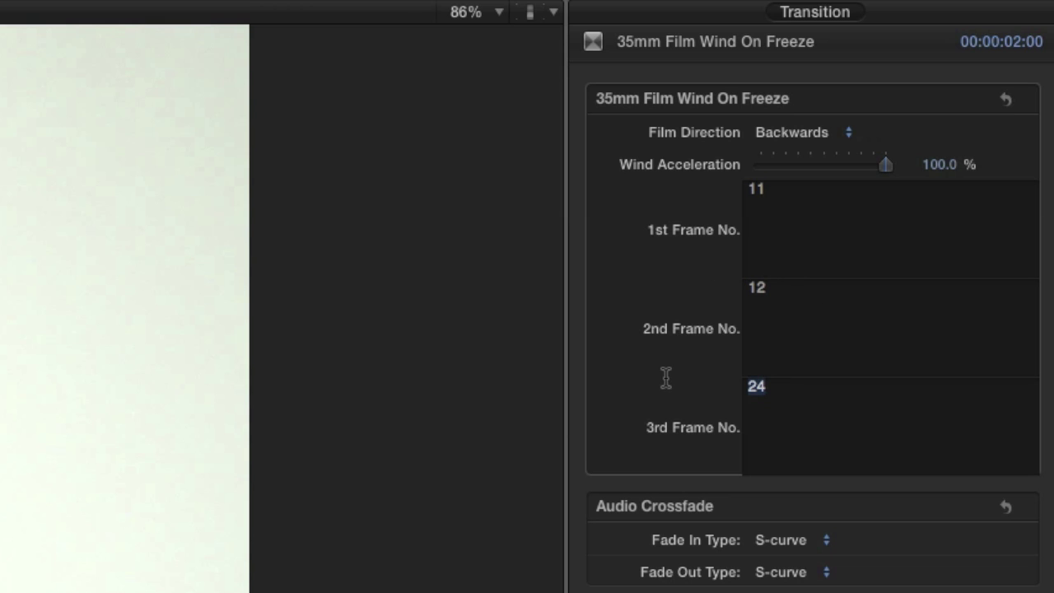
click(933, 165)
text(80)
key(Return)
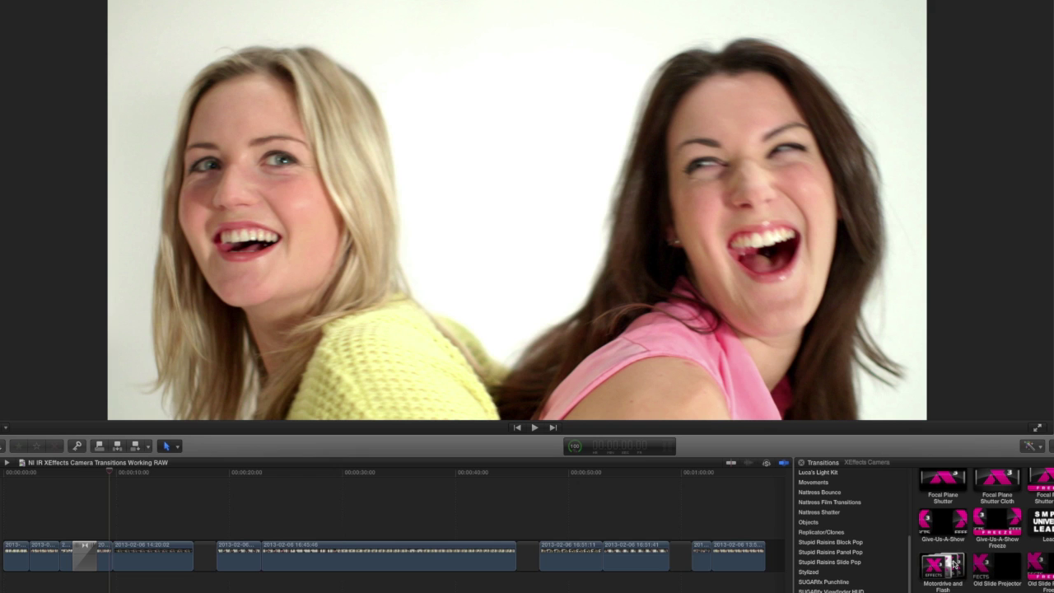
- Add Motordrive and Flash at the next join, enable Saturation and Contrast, and set Contrast to 1.7
drag(953, 565, 259, 557)
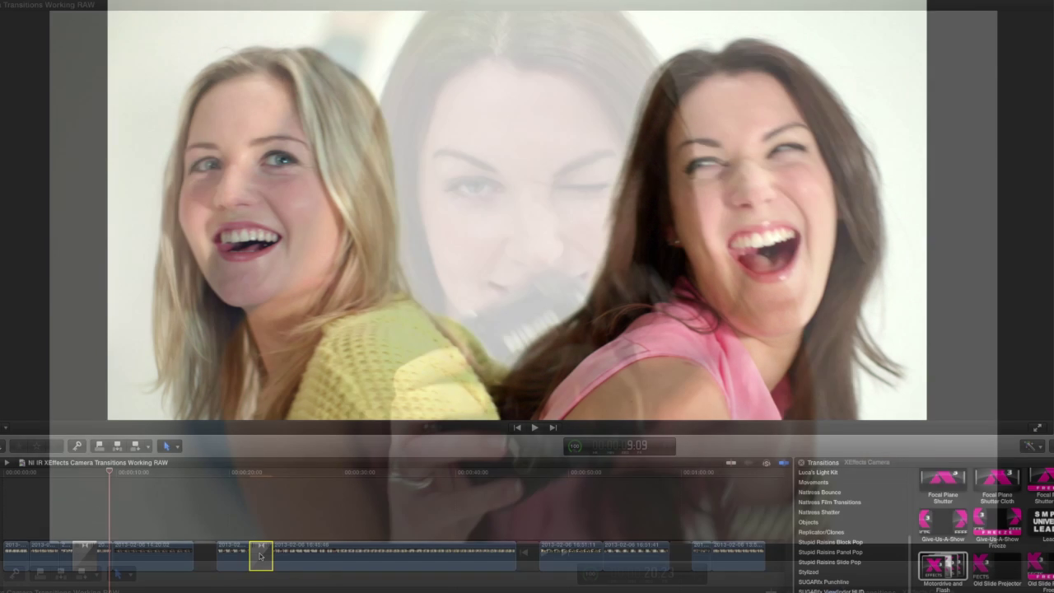
key(space)
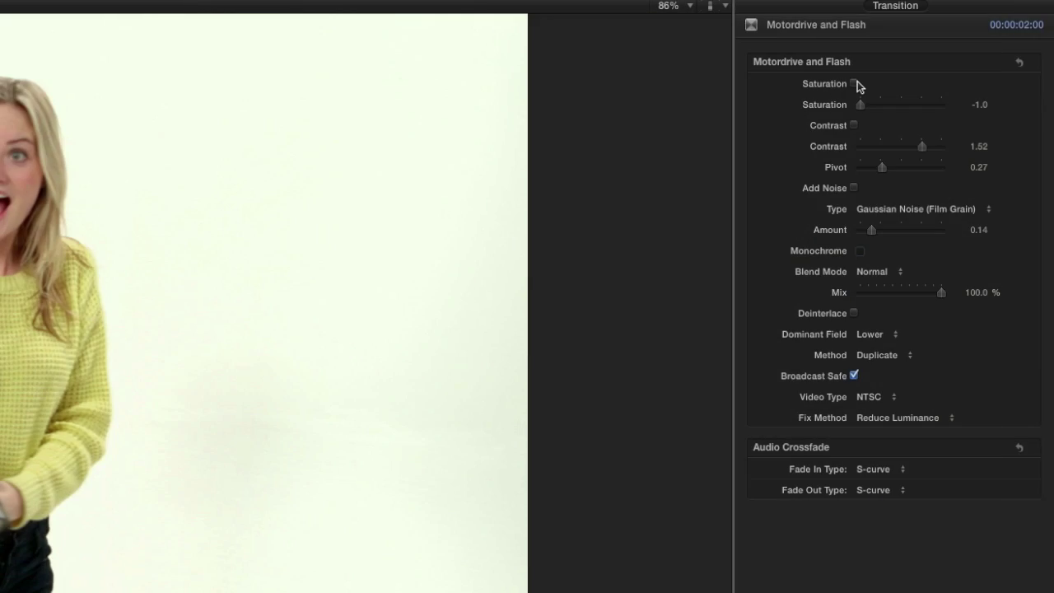
click(854, 84)
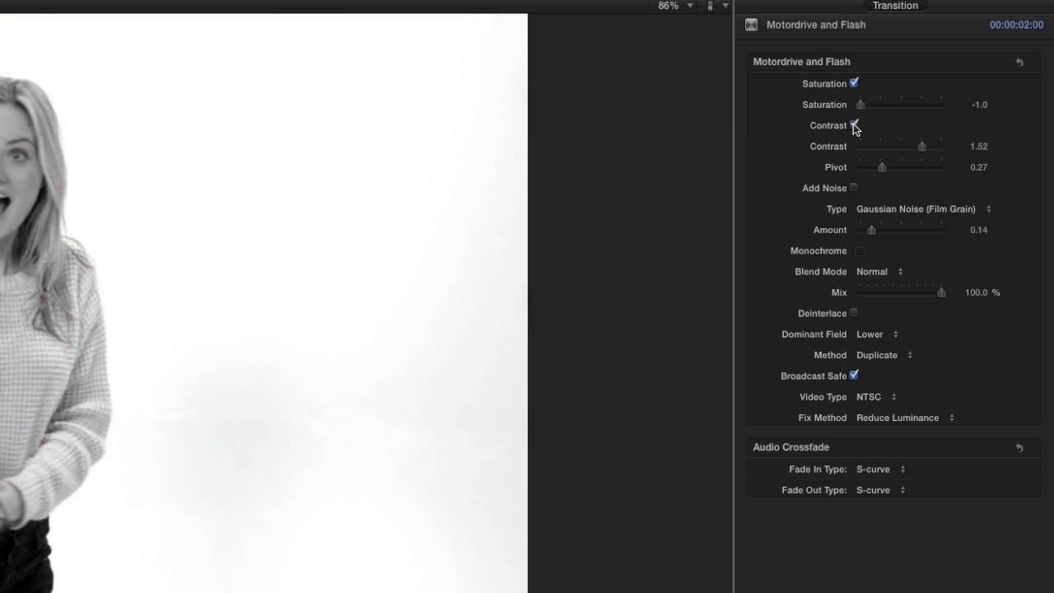
click(853, 125)
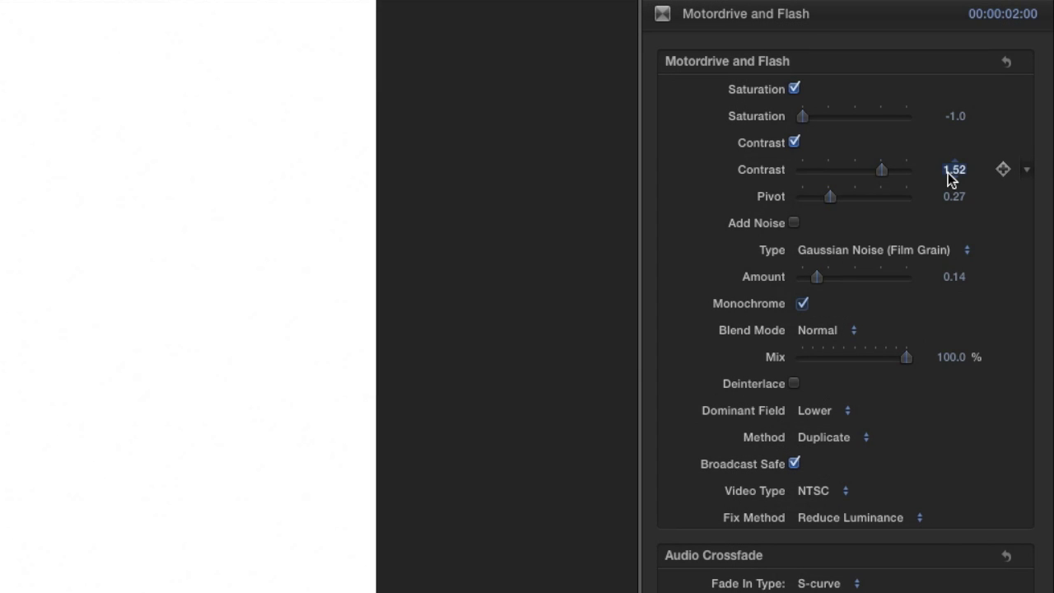
click(947, 172)
text(1.7)
key(Return)
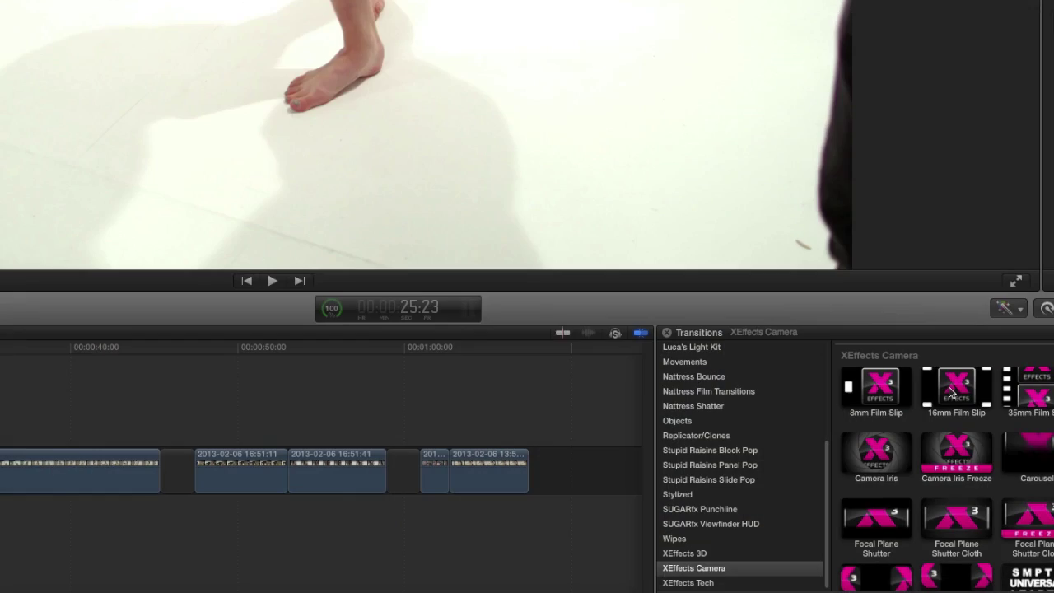
- Add a 16mm Film Slip between later clips with Animation set to Spool Backwards
drag(951, 392, 284, 466)
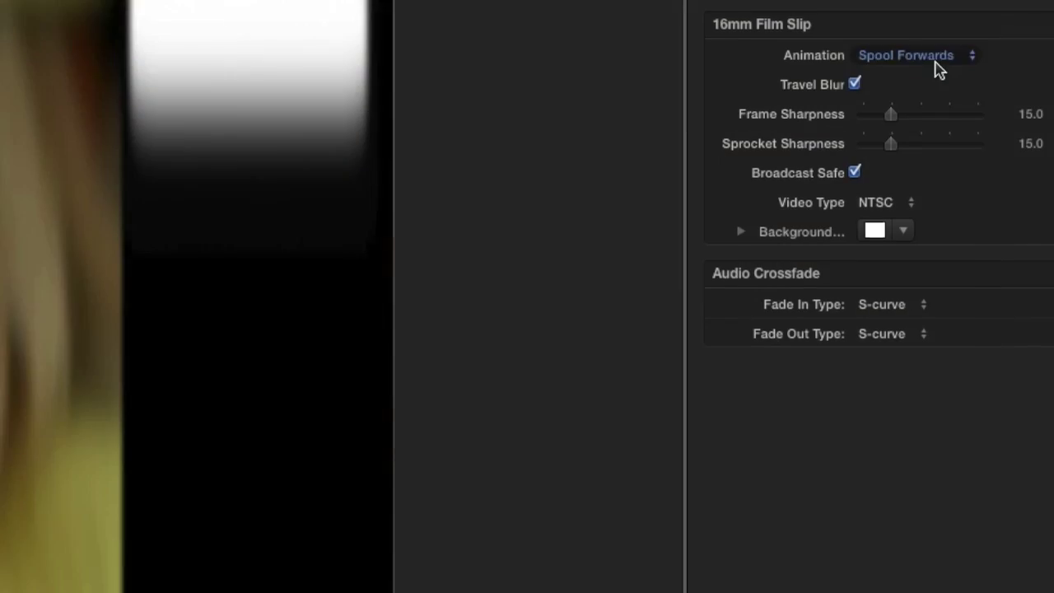
click(932, 57)
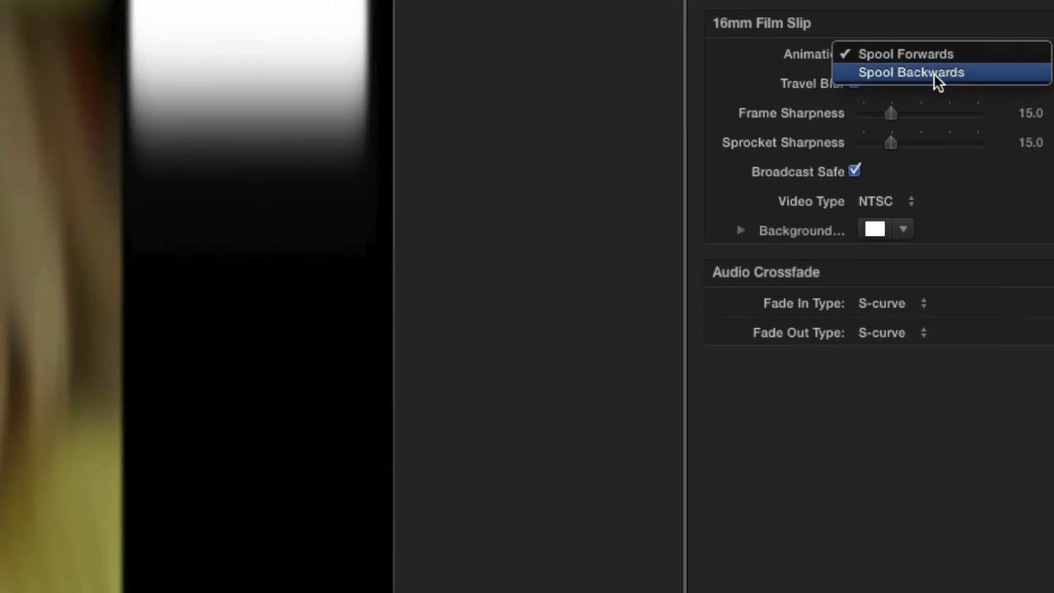
click(938, 82)
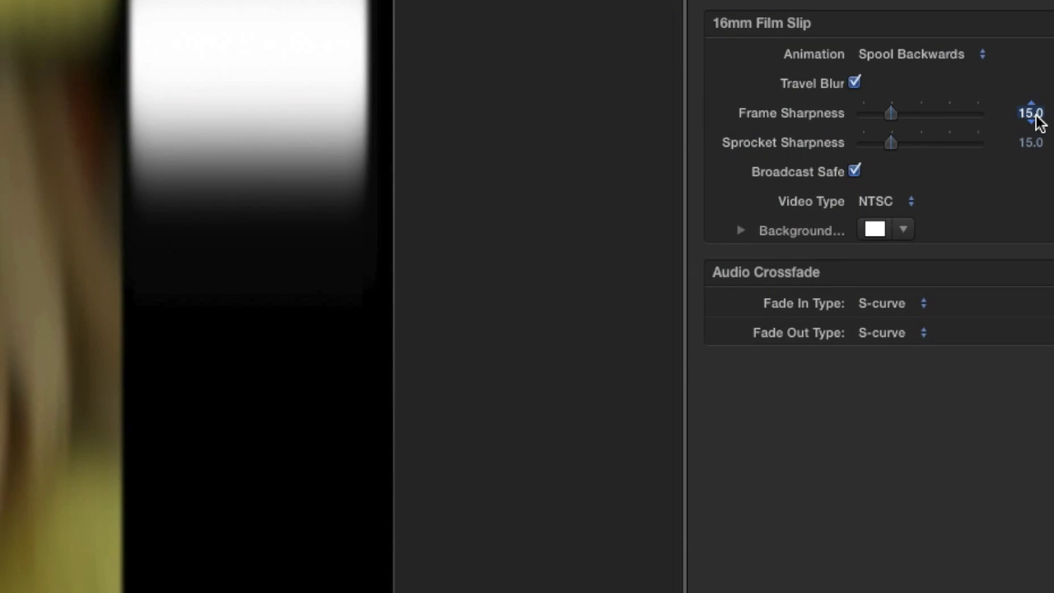
- Give the film slip a Frame Sharpness of 50, then place Camera Iris Freeze at a clip join
text(50)
key(Return)
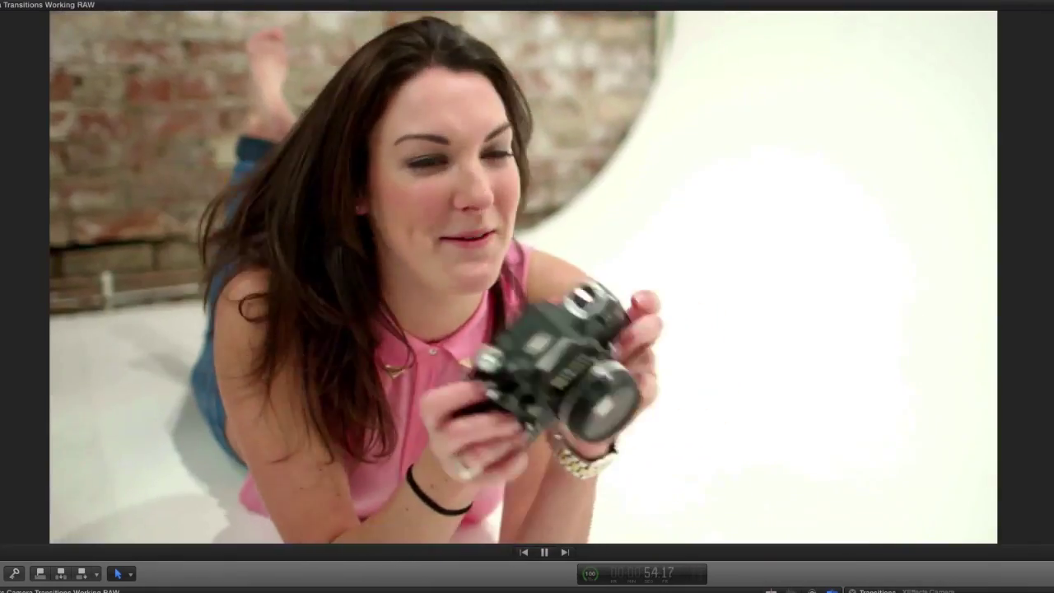
key(Escape)
drag(927, 479, 394, 500)
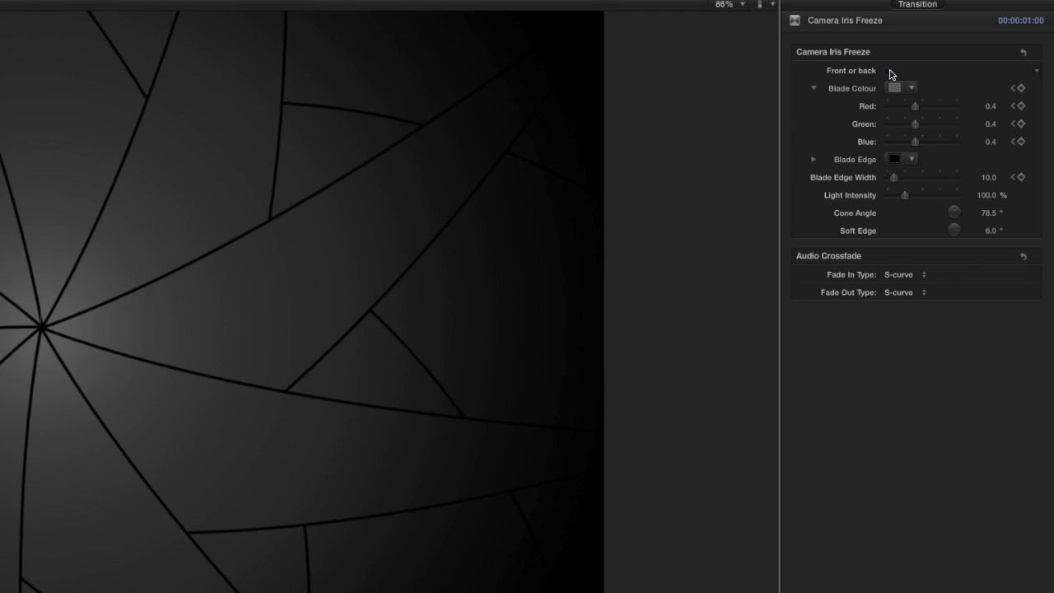
- Turn on Front or back to curve the iris blades and try a brownish blade colour
click(889, 72)
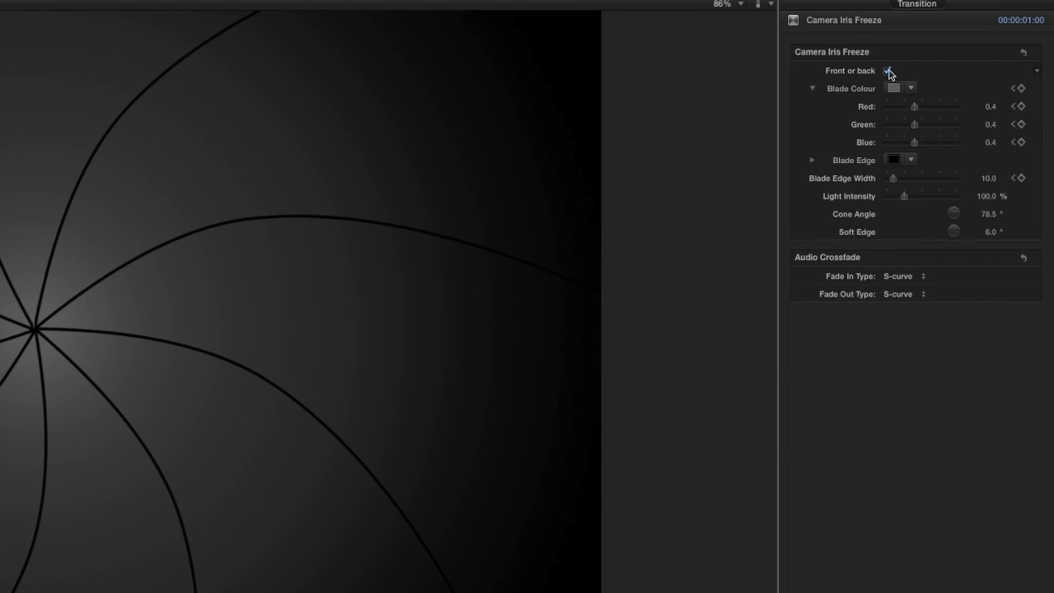
click(893, 88)
drag(928, 273, 952, 238)
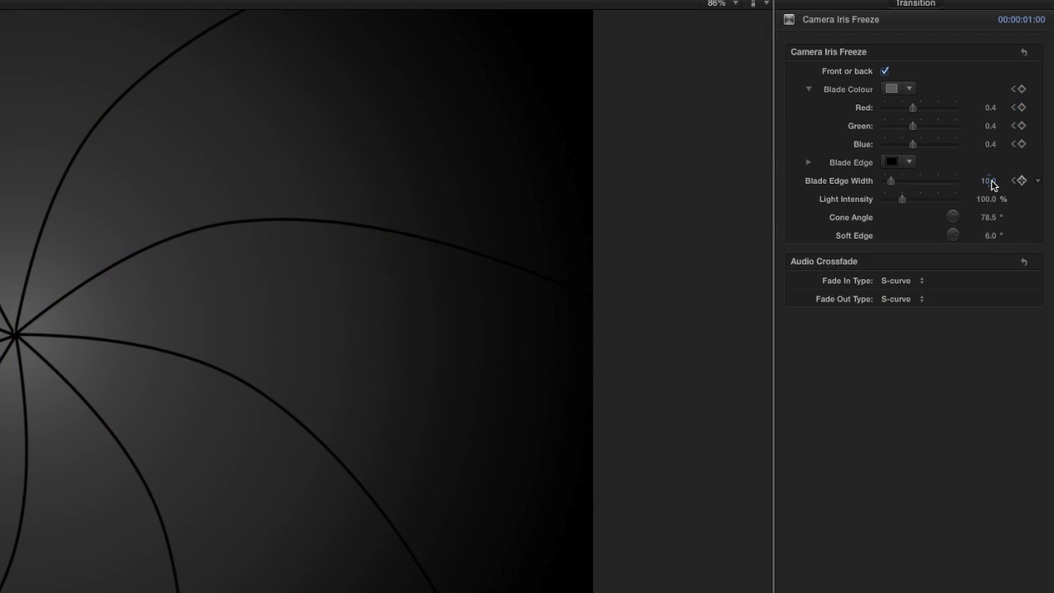
- Set Blade Edge Width to 8 and Light Intensity to 285%
click(987, 182)
text(8)
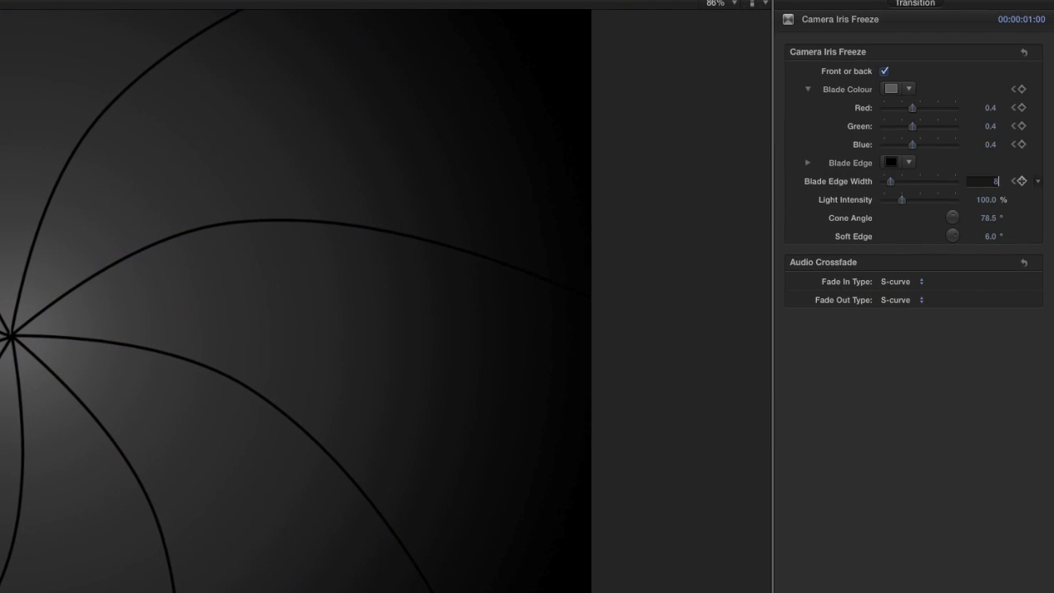
key(Return)
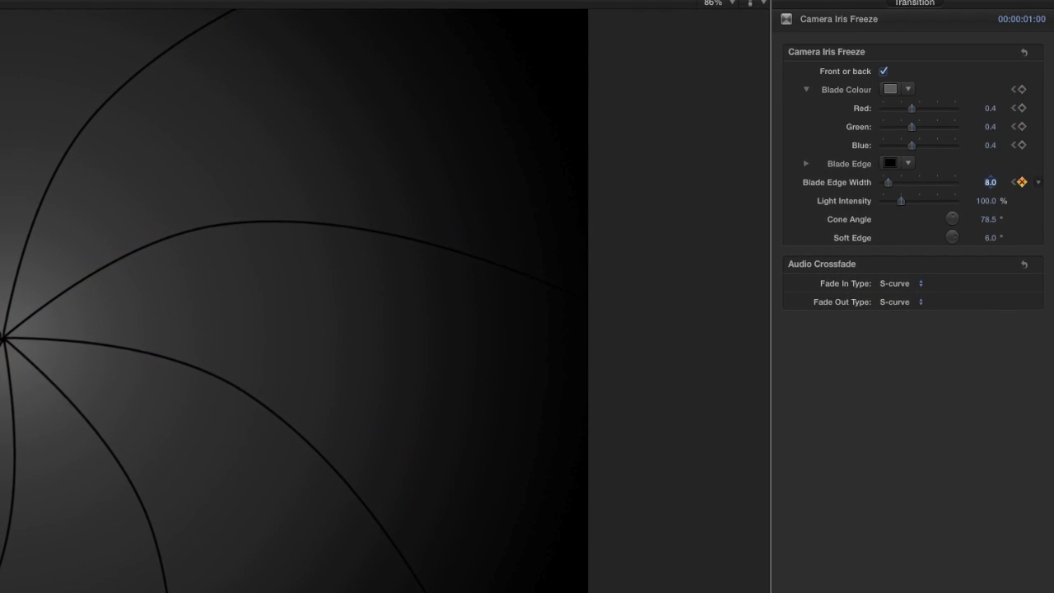
drag(900, 201, 866, 210)
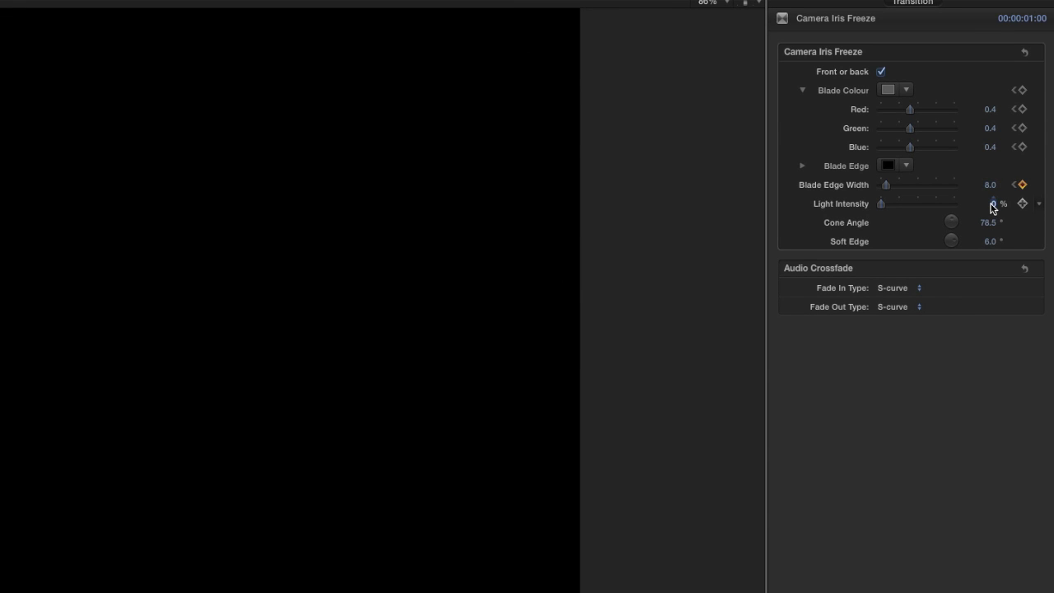